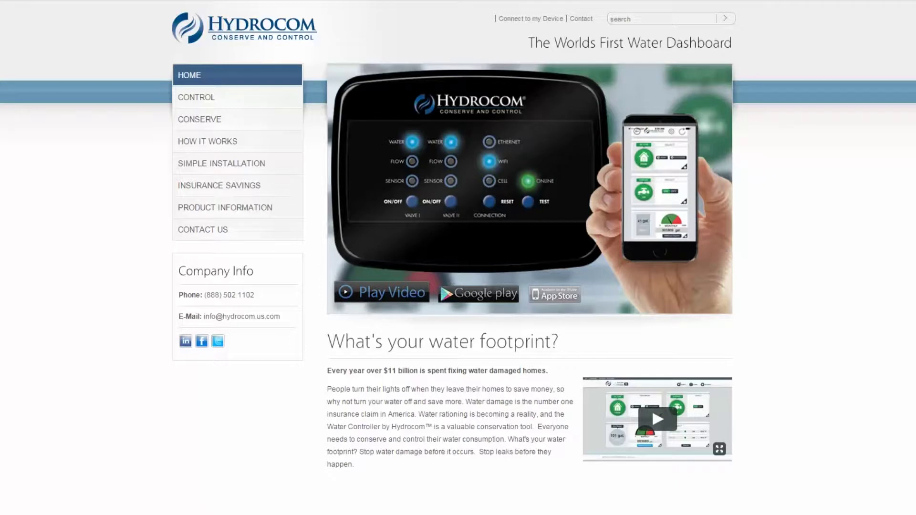
Connect to the device portal and sign in with the saved credentials
{"action": "left_click", "coordinate": [526, 20]}
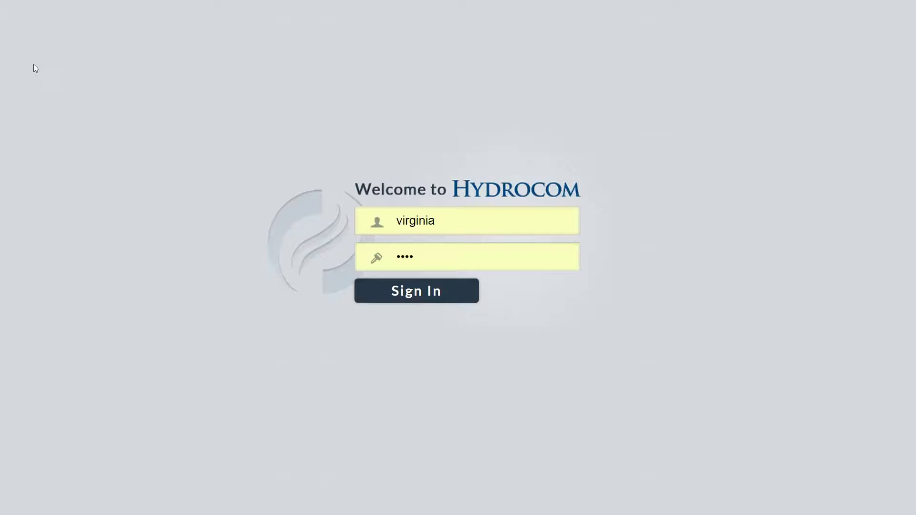
{"action": "left_click", "coordinate": [411, 293]}
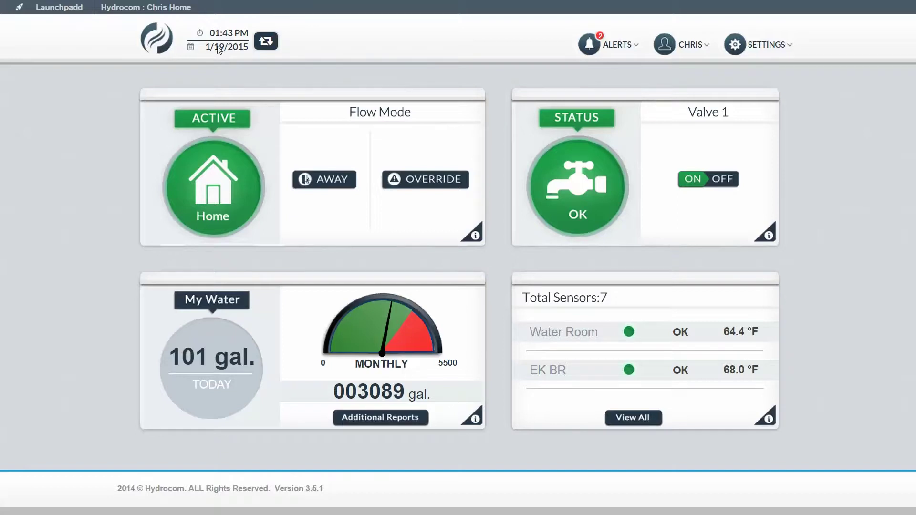
Refresh the dashboard data and clear all alerts
{"action": "left_click", "coordinate": [270, 44]}
{"action": "left_click", "coordinate": [612, 49]}
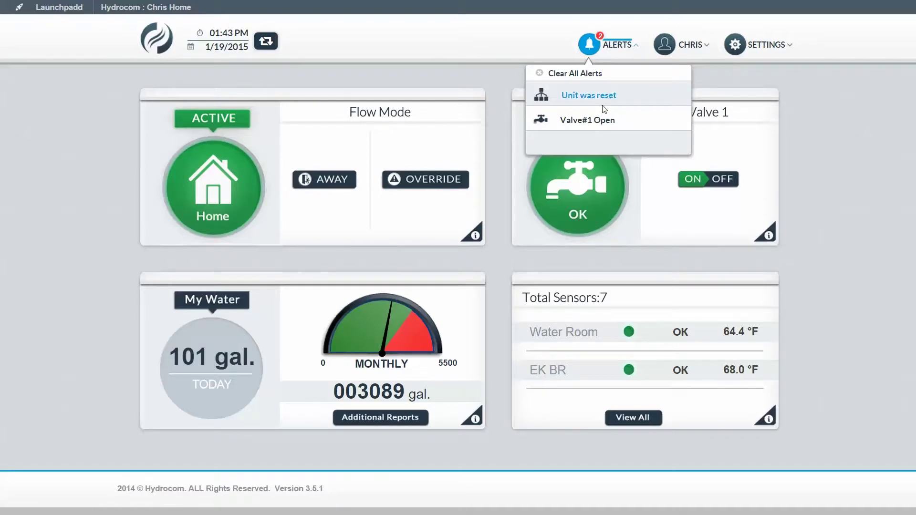
{"action": "left_click", "coordinate": [576, 76]}
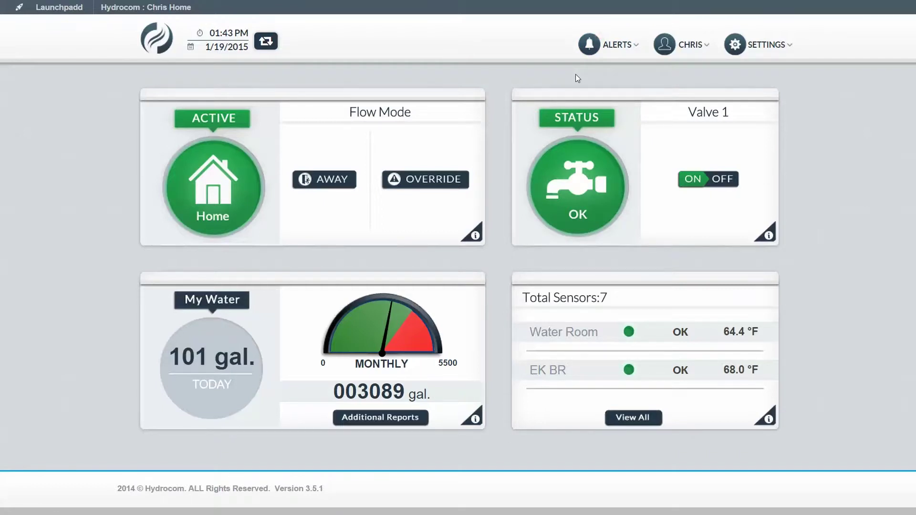
Review the profile, contact and password fields in the account settings and return to the dashboard
{"action": "left_click", "coordinate": [693, 48]}
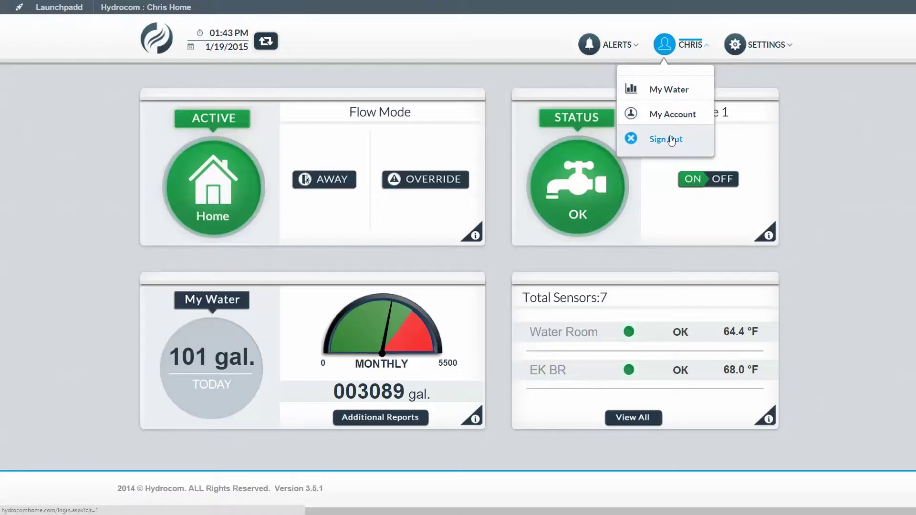
{"action": "left_click", "coordinate": [671, 119]}
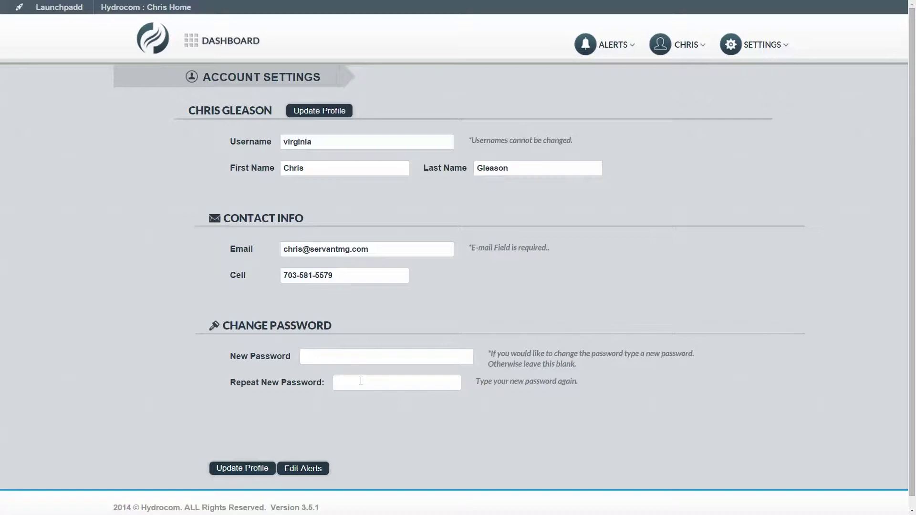
{"action": "left_click", "coordinate": [240, 50]}
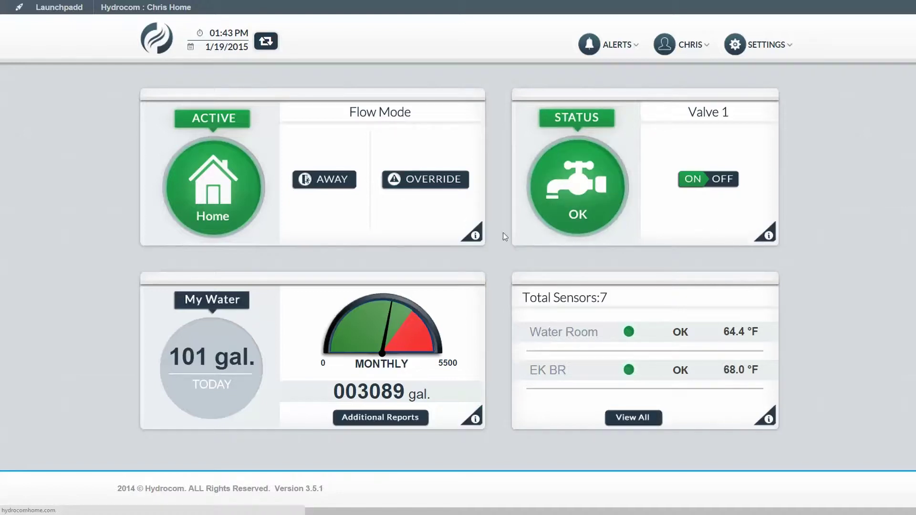
Read the flow mode help on the Home, Away and Override modes and close it
{"action": "left_click", "coordinate": [476, 236]}
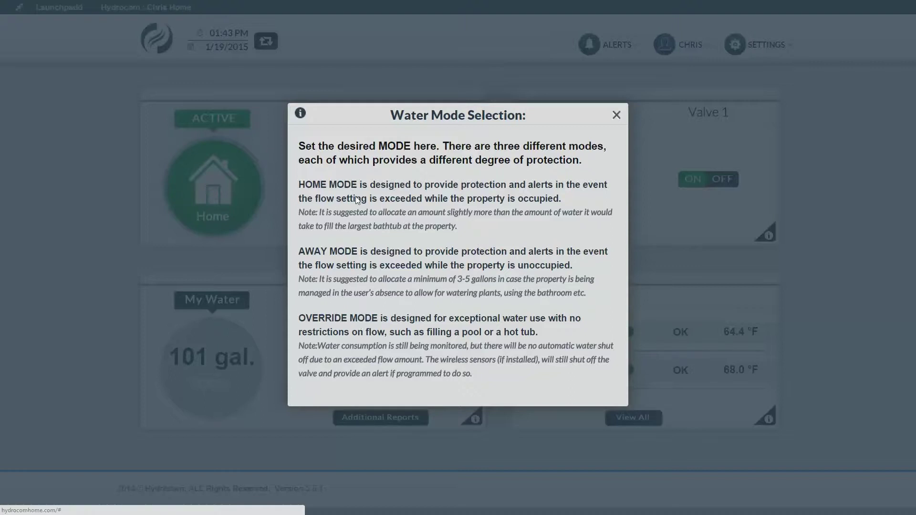
{"action": "left_click", "coordinate": [617, 116]}
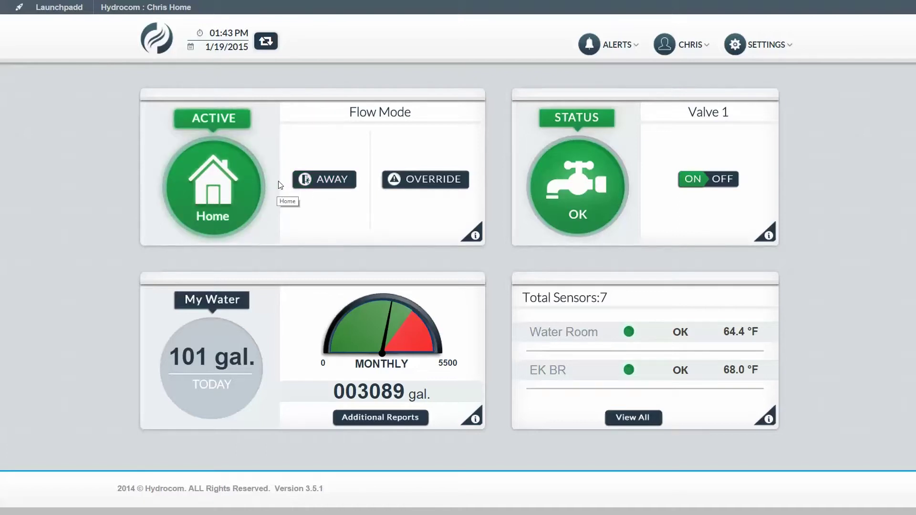
Switch the flow mode to Away and return it to Home, confirming both changes
{"action": "left_click", "coordinate": [332, 183]}
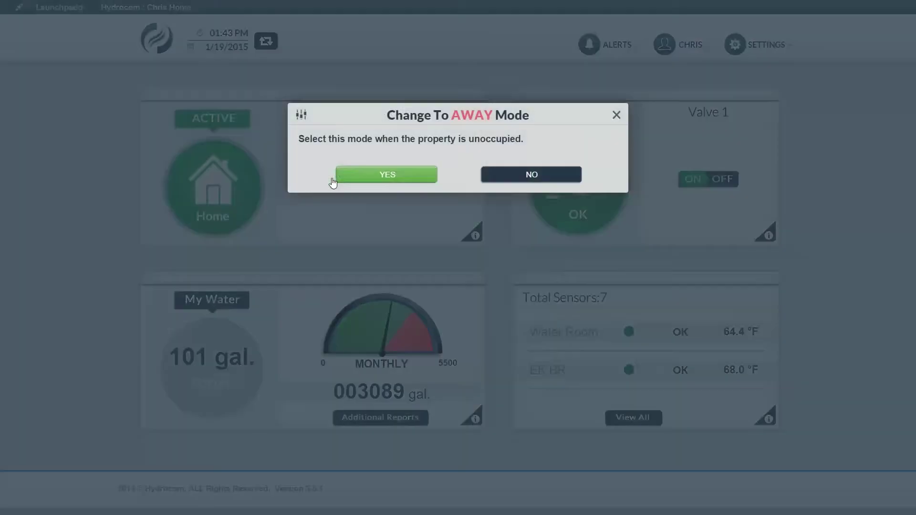
{"action": "left_click", "coordinate": [387, 178]}
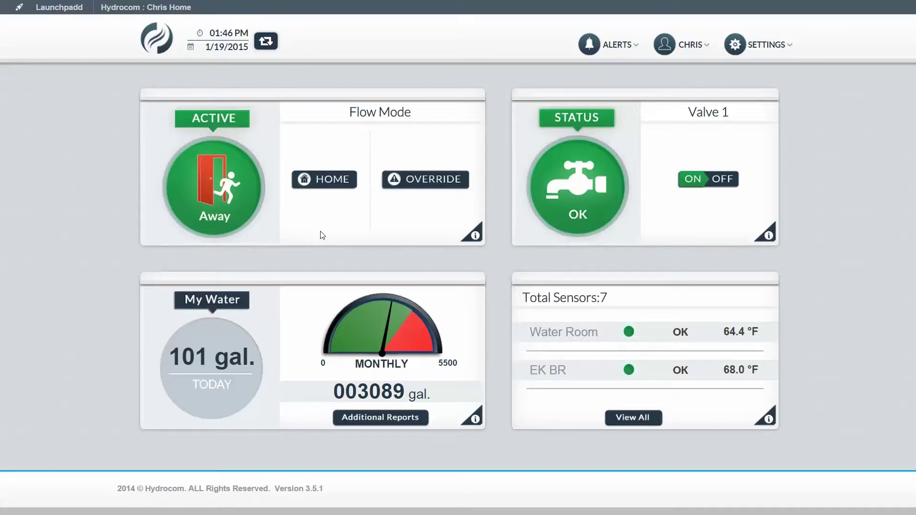
{"action": "left_click", "coordinate": [331, 183]}
{"action": "left_click", "coordinate": [366, 176]}
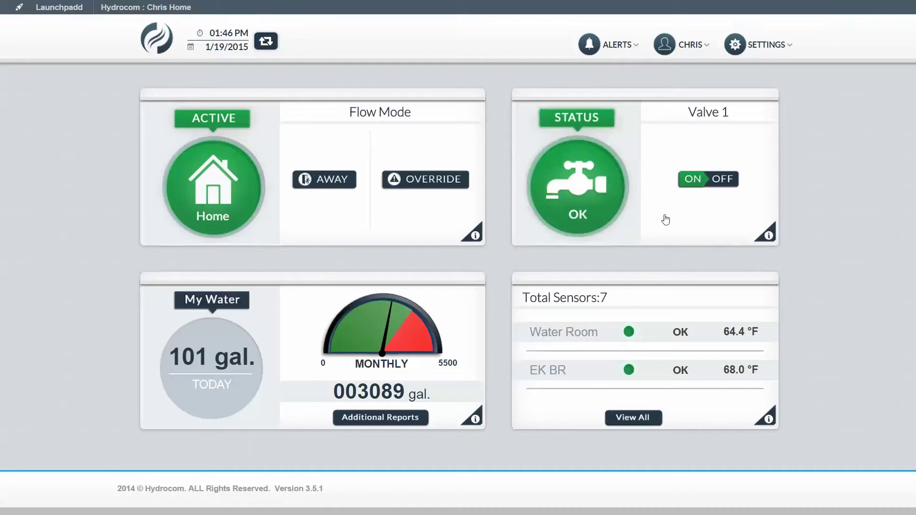
Turn Valve 1 off and check the resulting alert in the alerts list
{"action": "left_click", "coordinate": [724, 184]}
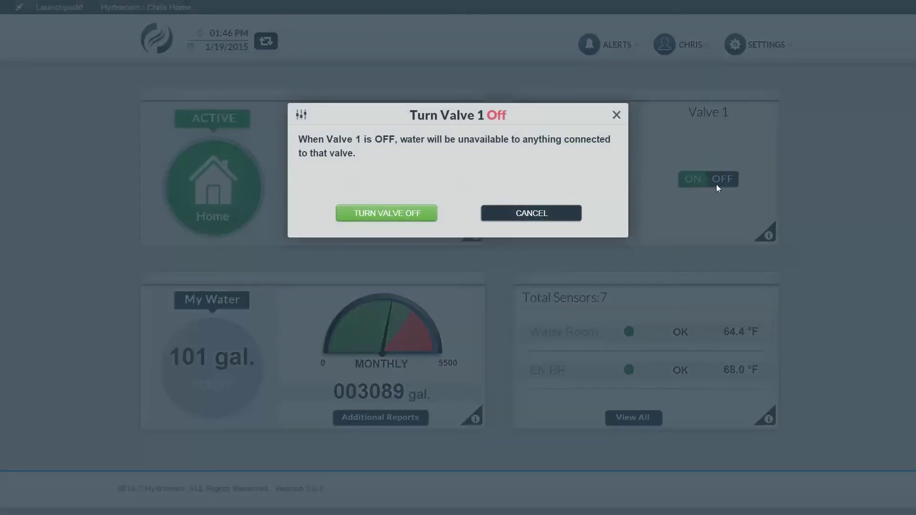
{"action": "left_click", "coordinate": [405, 212]}
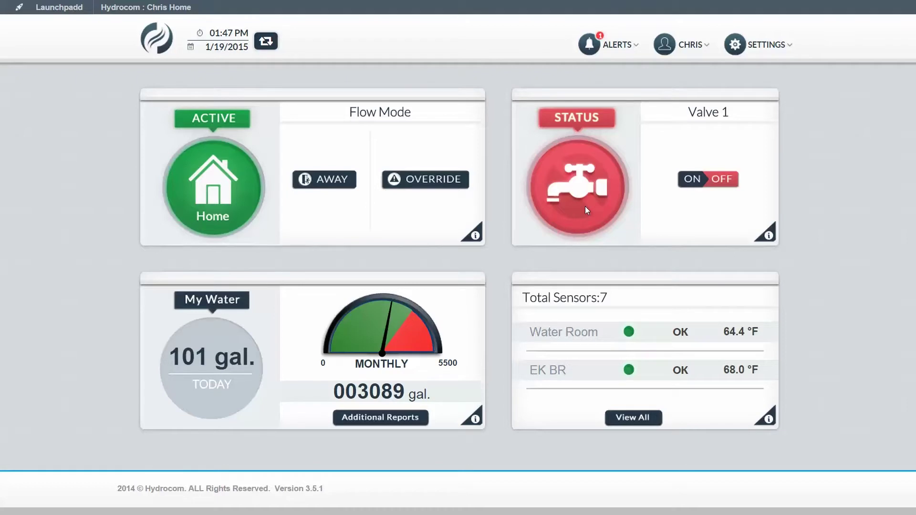
{"action": "left_click", "coordinate": [614, 47]}
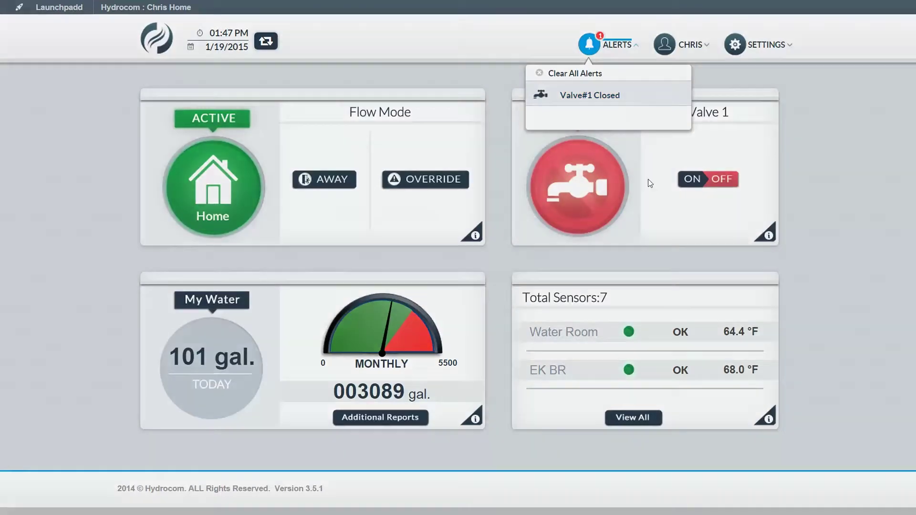
Turn Valve 1 back on, review the valve alerts and close the alerts list
{"action": "left_click", "coordinate": [682, 180]}
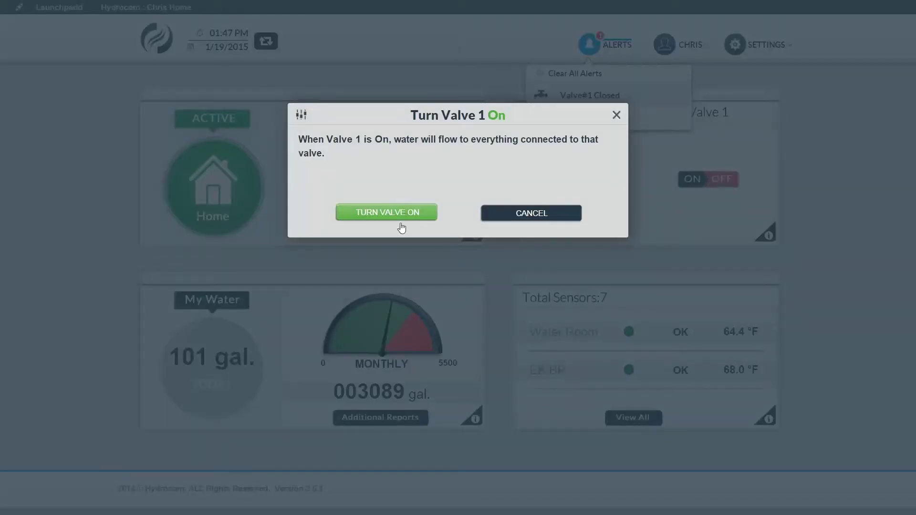
{"action": "left_click", "coordinate": [395, 211]}
{"action": "left_click", "coordinate": [616, 115]}
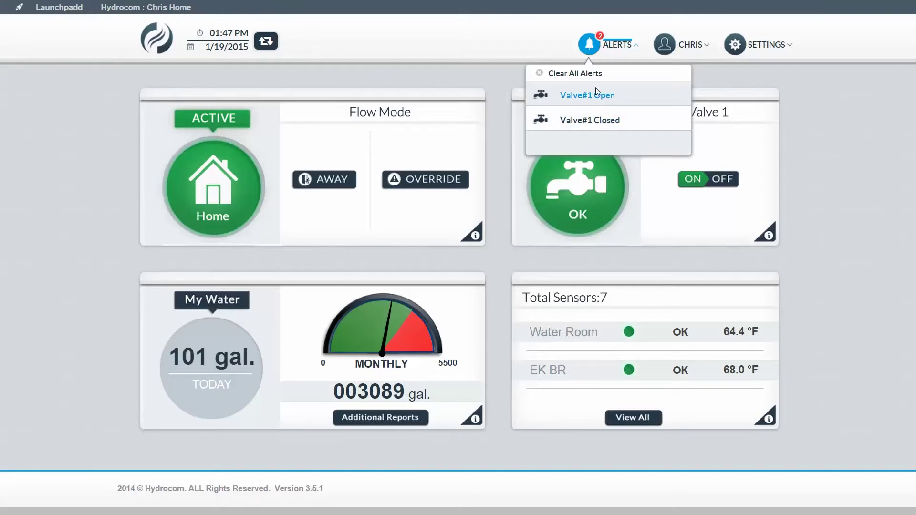
{"action": "left_click", "coordinate": [614, 49]}
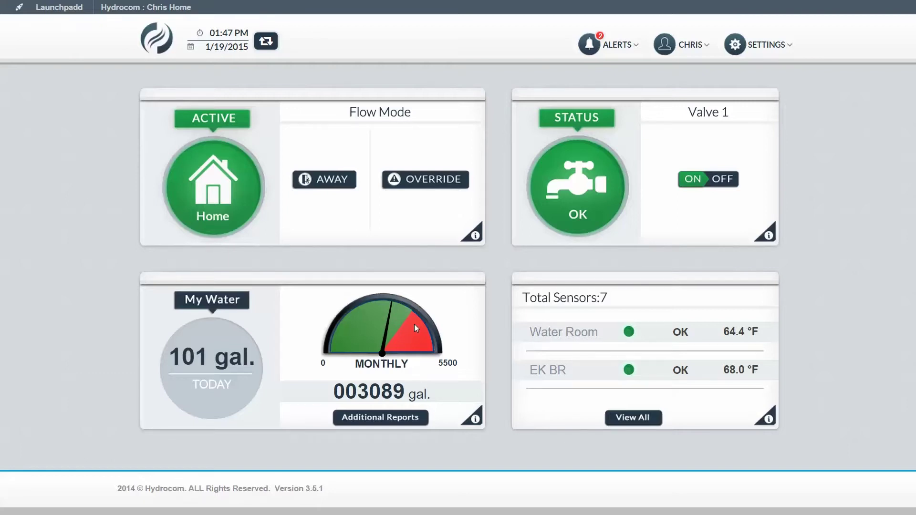
Open the additional water reports and view the Valve 1 usage chart grouped weekly and monthly
{"action": "left_click", "coordinate": [377, 426]}
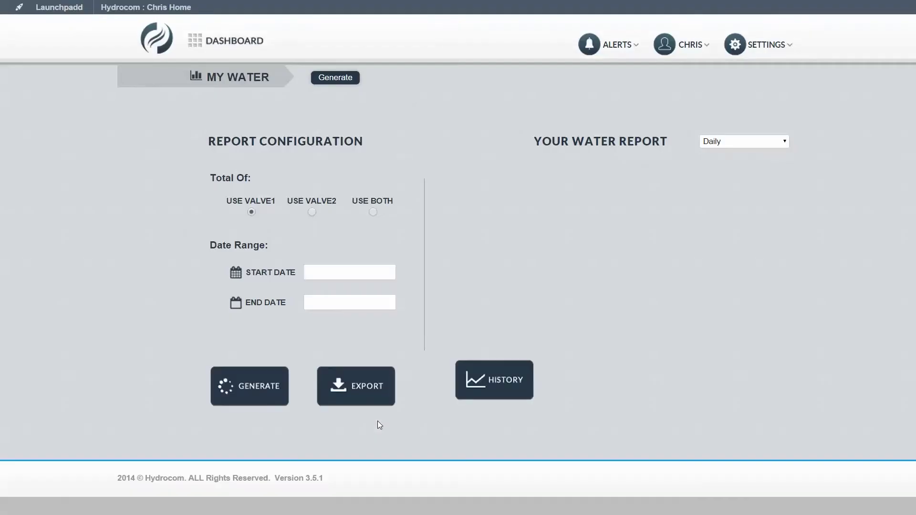
{"action": "mouse_move", "coordinate": [501, 310]}
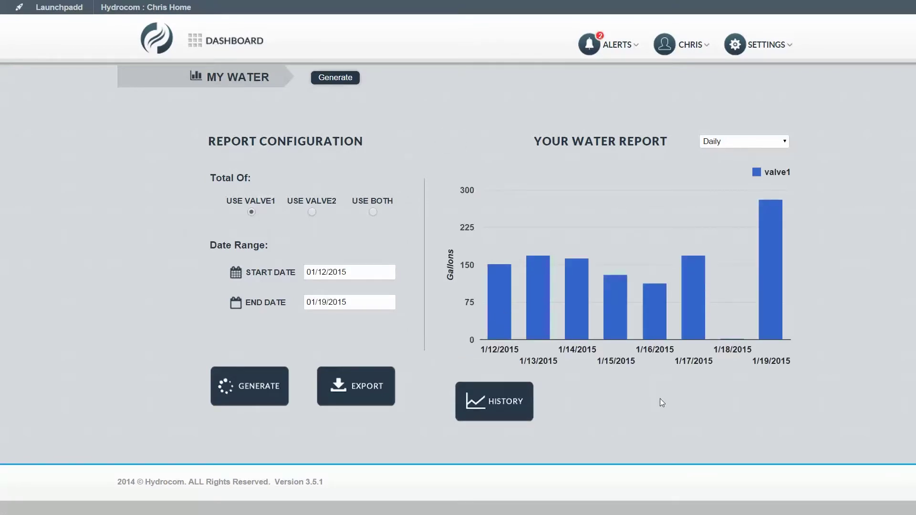
{"action": "left_click", "coordinate": [782, 142]}
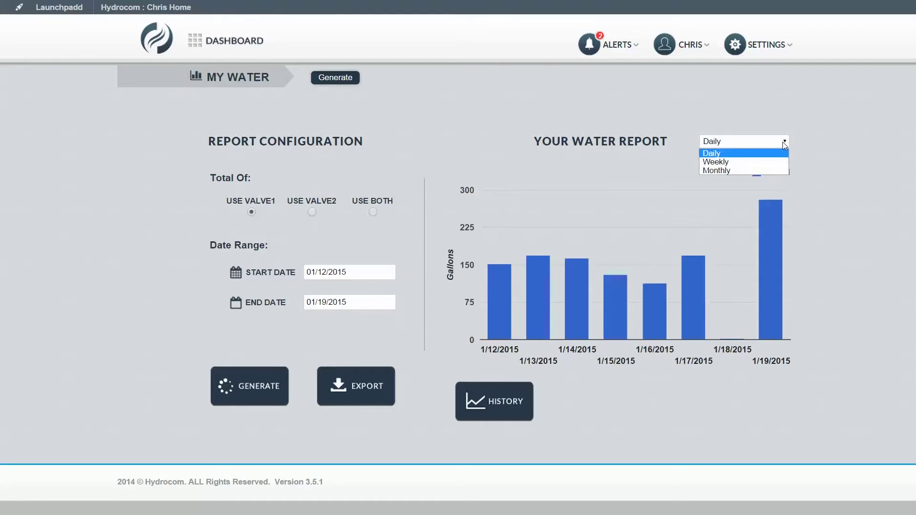
{"action": "left_click", "coordinate": [717, 163]}
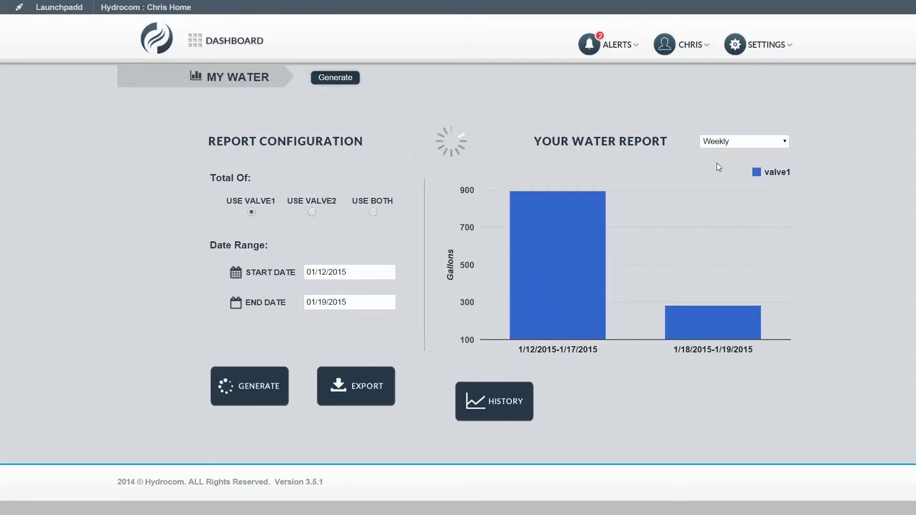
{"action": "left_click", "coordinate": [786, 141]}
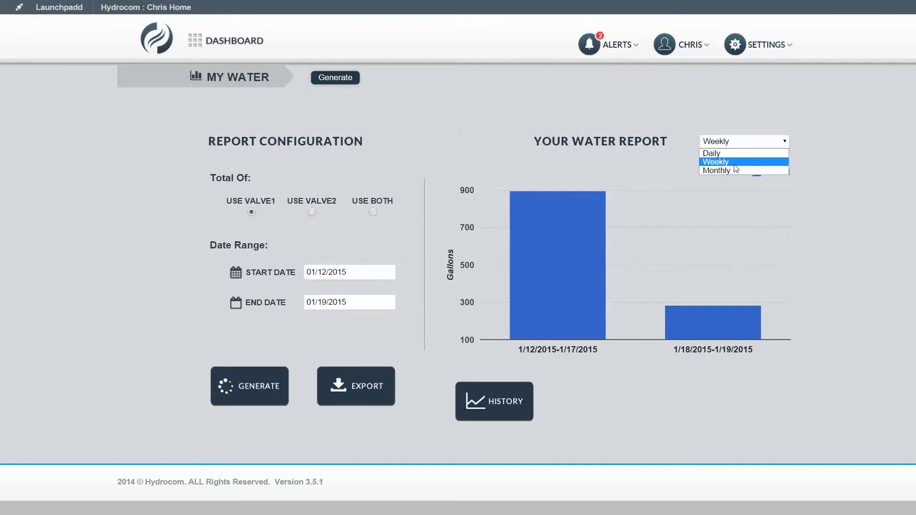
{"action": "left_click", "coordinate": [715, 170]}
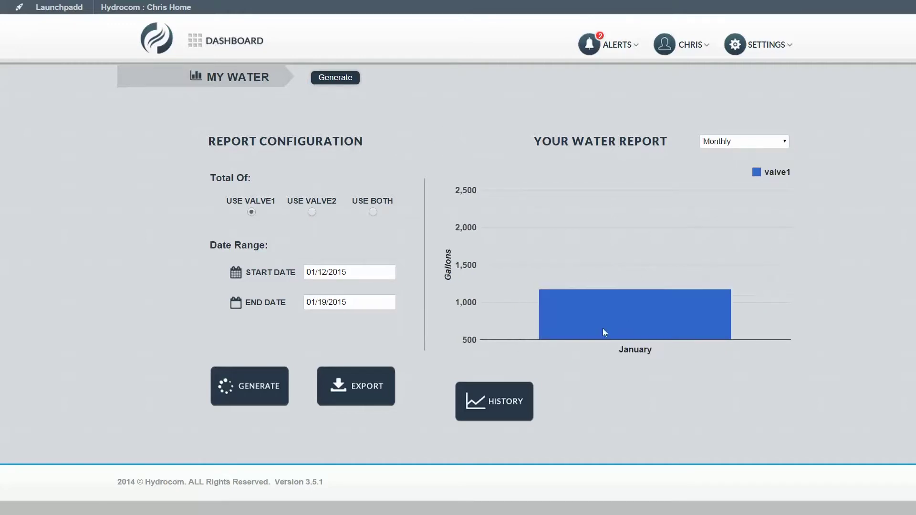
{"action": "mouse_move", "coordinate": [611, 321]}
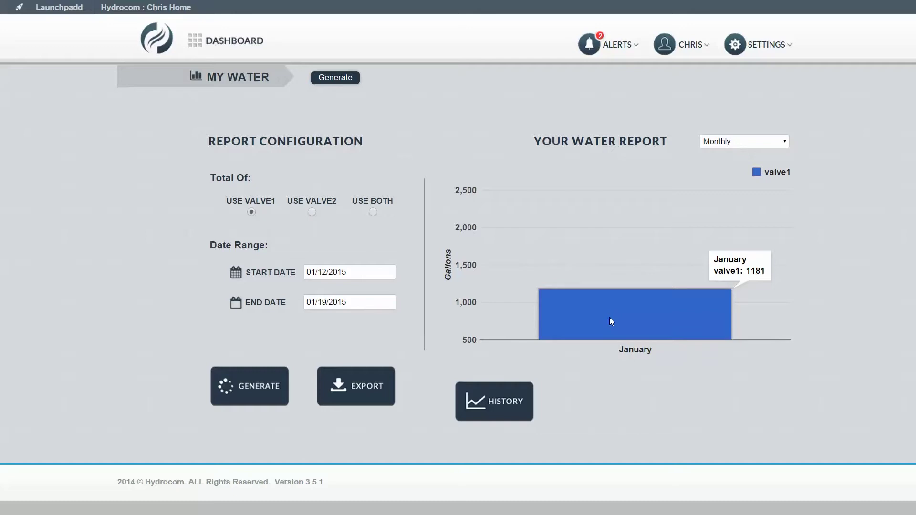
Set the report's start date to 10/01/2014, generate the monthly Valve 1 report and inspect its bars
{"action": "left_click", "coordinate": [347, 273]}
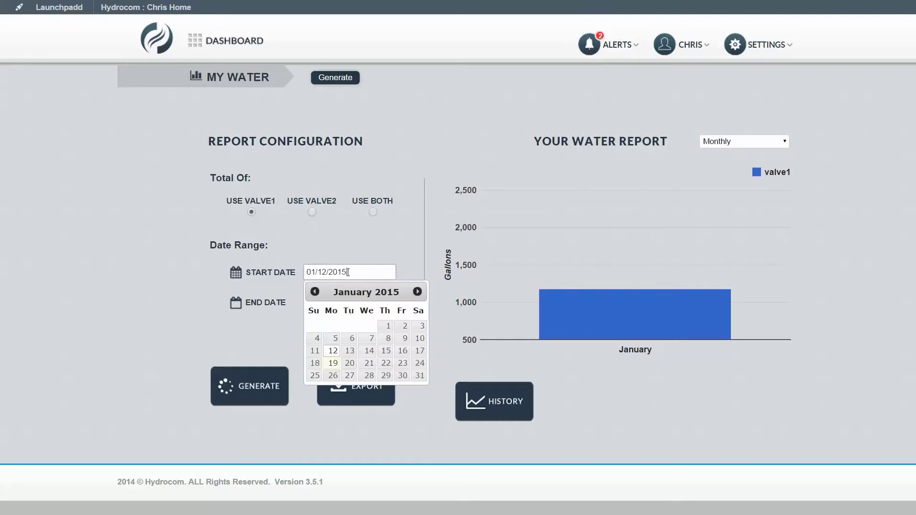
{"action": "left_click", "coordinate": [315, 292]}
{"action": "left_click", "coordinate": [315, 292]}
{"action": "left_click", "coordinate": [315, 292]}
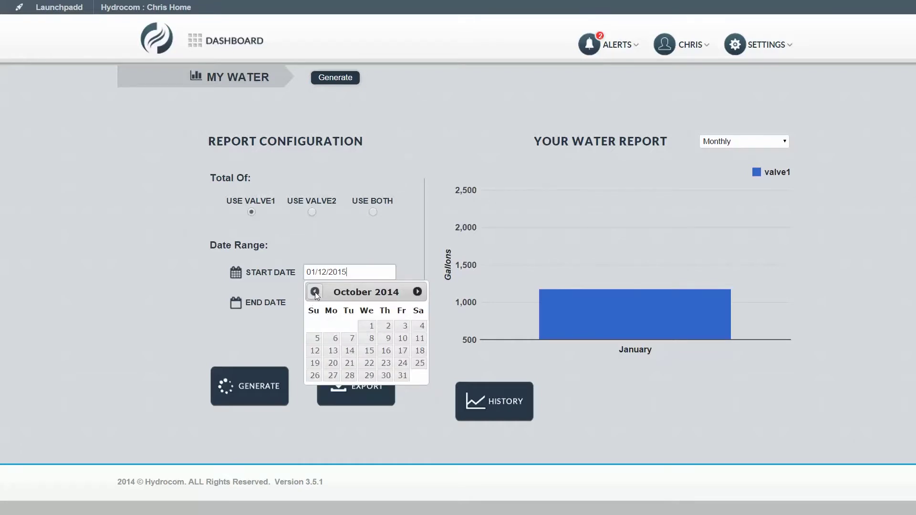
{"action": "left_click", "coordinate": [372, 327]}
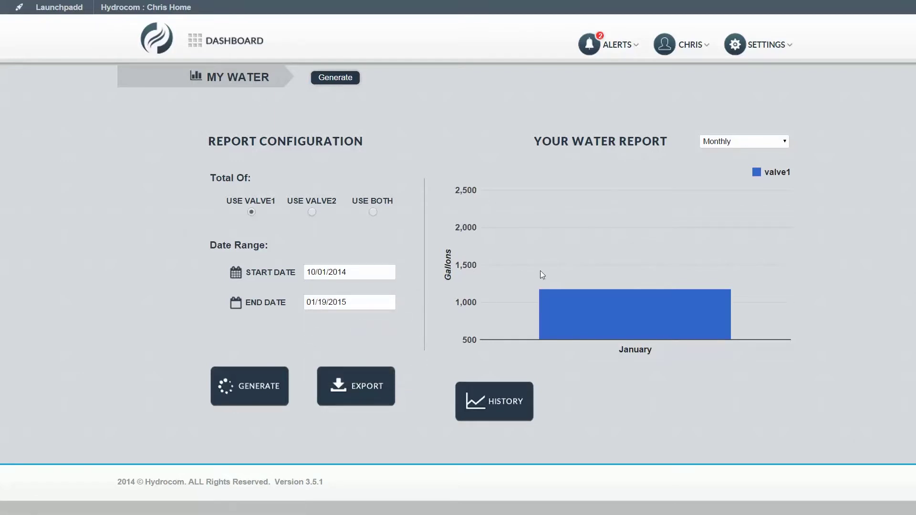
{"action": "left_click", "coordinate": [256, 397]}
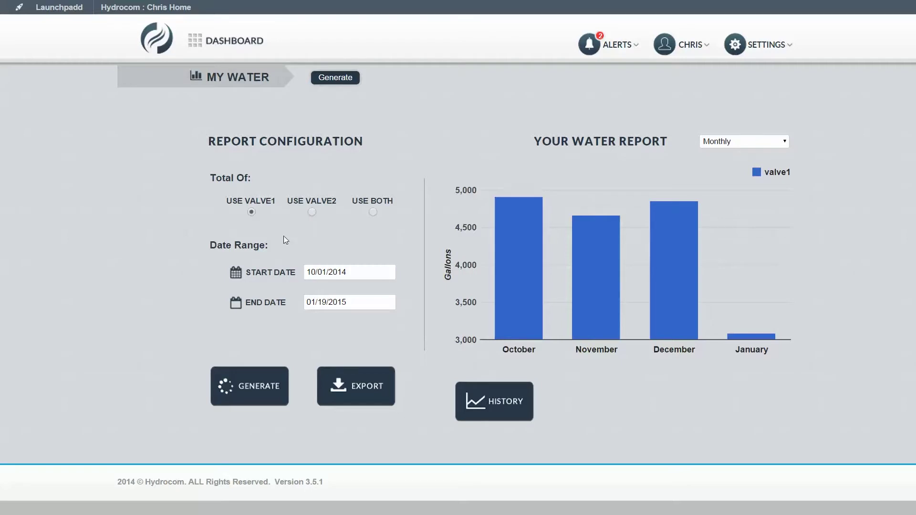
{"action": "mouse_move", "coordinate": [576, 259]}
{"action": "mouse_move", "coordinate": [756, 341]}
Group the water report weekly and inspect the usage for the week 1/11/2015-1/17/2015
{"action": "left_click", "coordinate": [784, 142]}
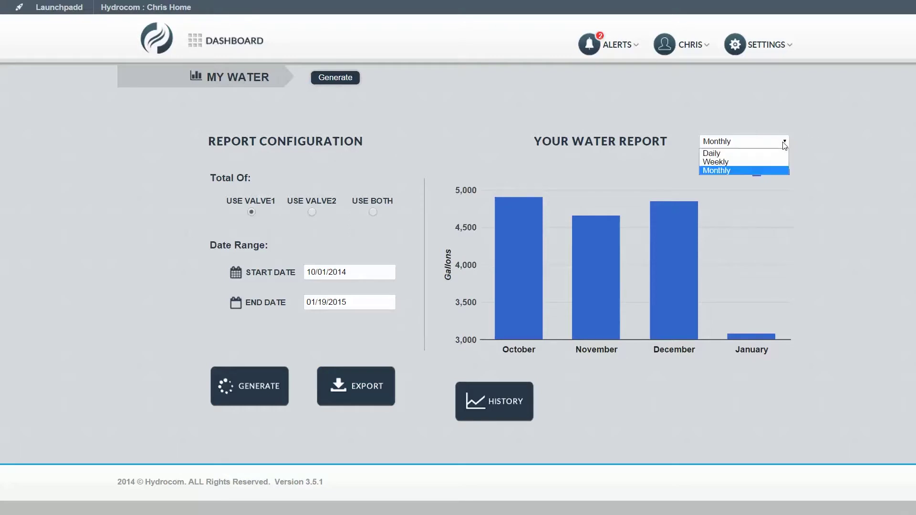
{"action": "left_click", "coordinate": [726, 162]}
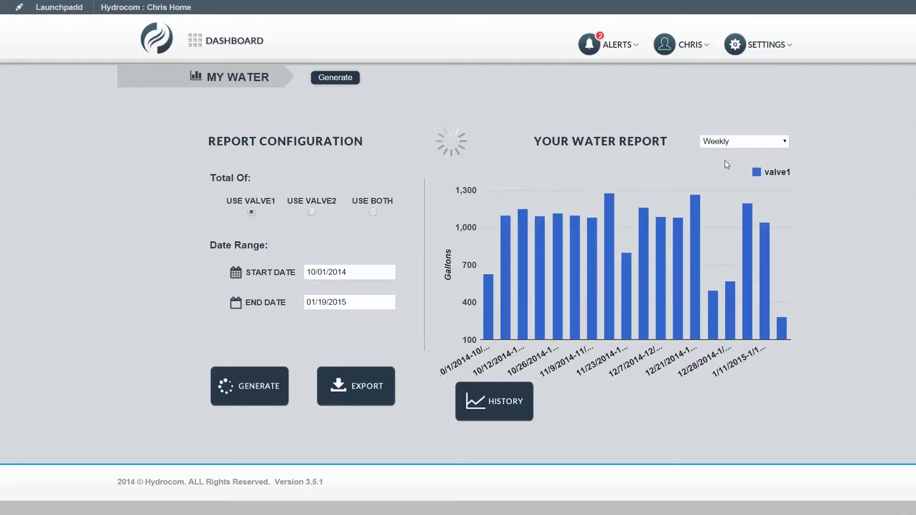
{"action": "mouse_move", "coordinate": [768, 319]}
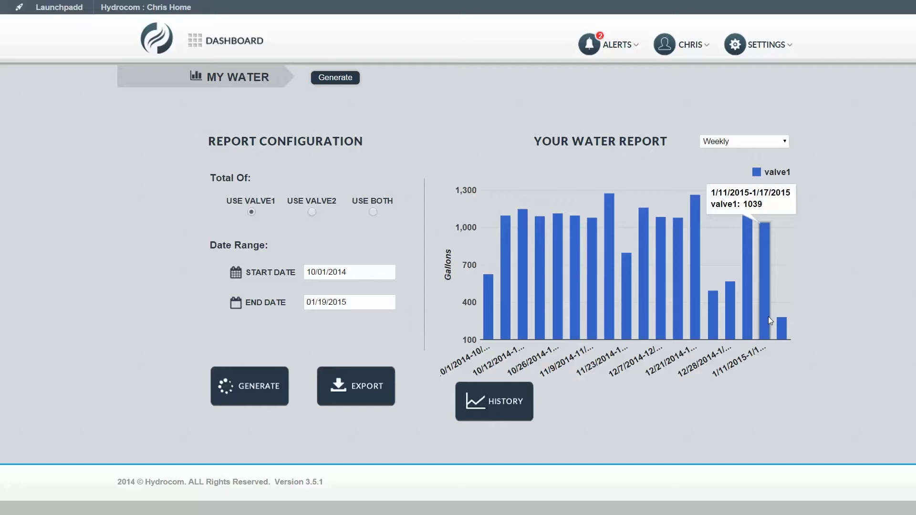
Return to the dashboard, expand the full sensor list to check each status and temperature, and collapse it
{"action": "left_click", "coordinate": [225, 41]}
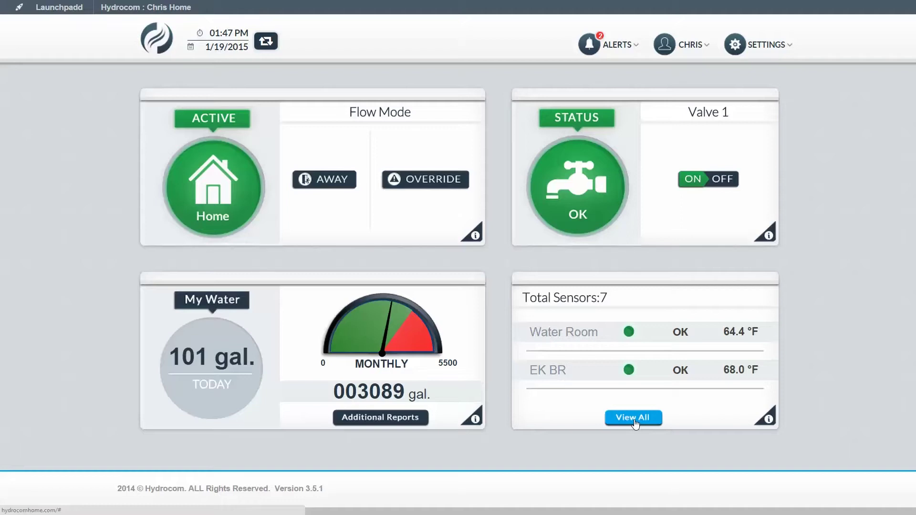
{"action": "left_click", "coordinate": [634, 418]}
{"action": "scroll", "coordinate": [635, 422], "scroll_direction": "down", "scroll_amount": 2}
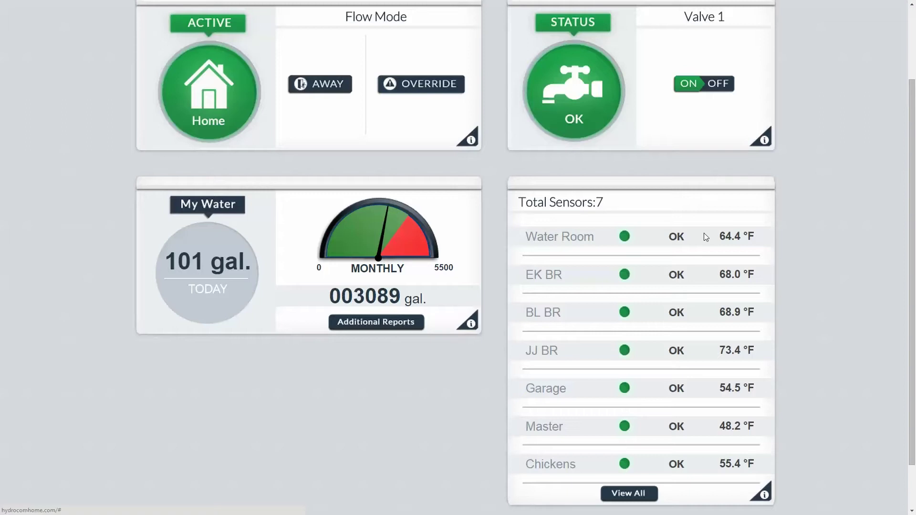
{"action": "left_click", "coordinate": [627, 495]}
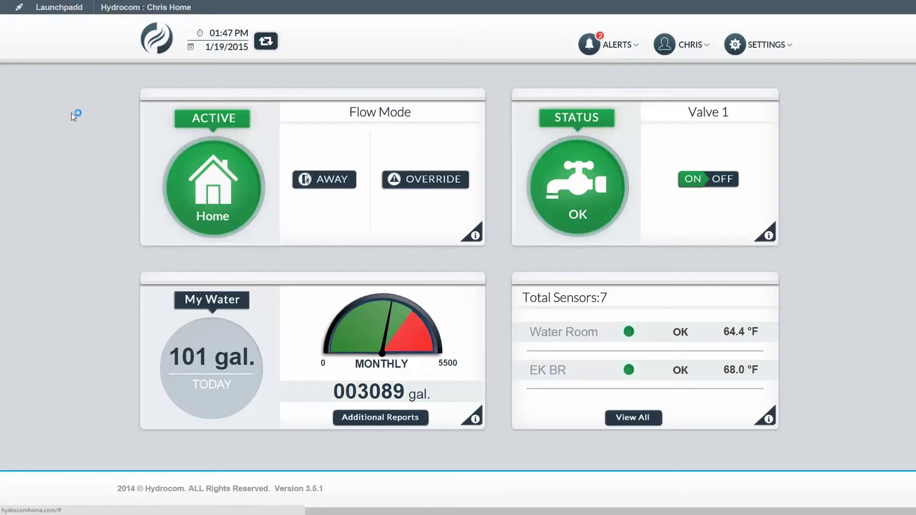
Open the system settings, expand the flow meter configuration to examine its mode settings and monthly water quota, and return to the dashboard
{"action": "left_click", "coordinate": [767, 48]}
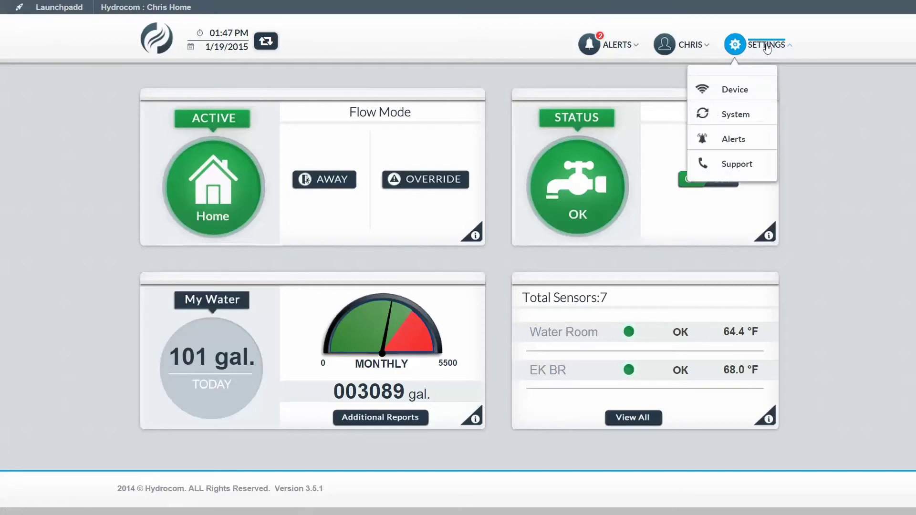
{"action": "left_click", "coordinate": [742, 119]}
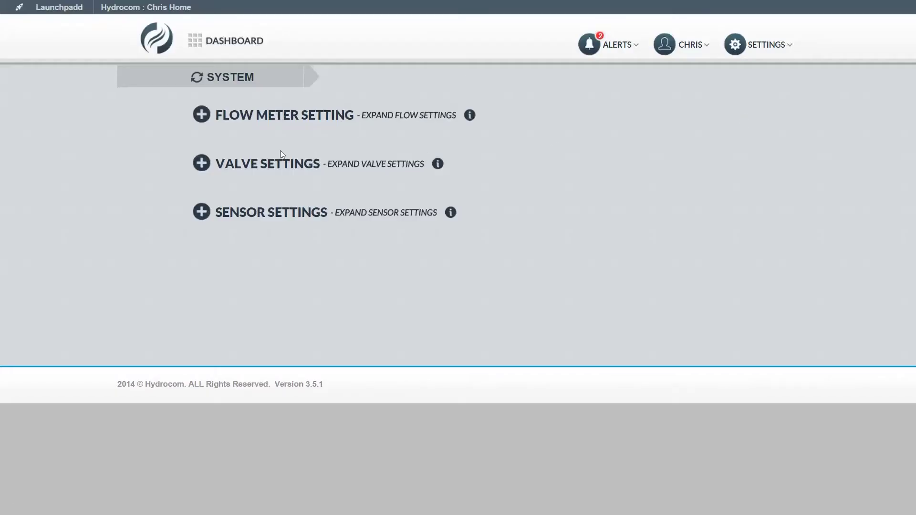
{"action": "left_click", "coordinate": [243, 120]}
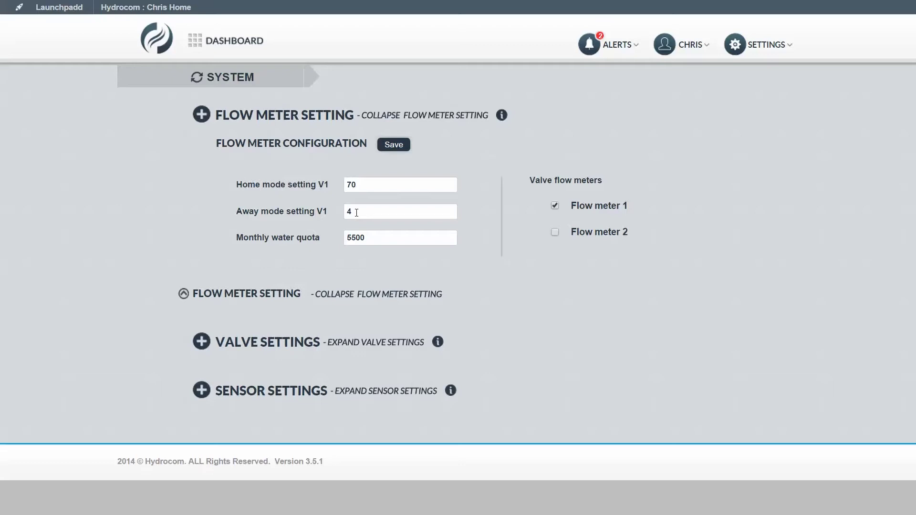
{"action": "left_click", "coordinate": [367, 236]}
{"action": "left_click", "coordinate": [241, 45]}
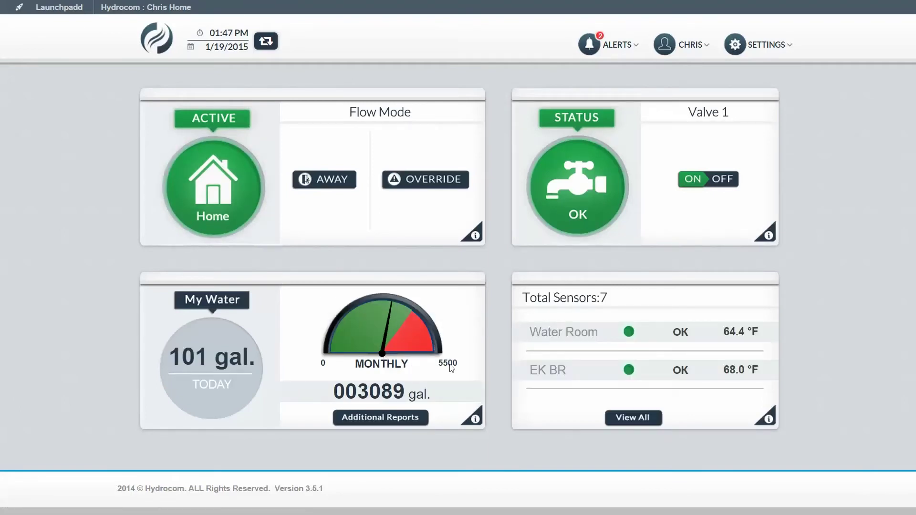
Reopen the system settings and expand the valve settings to review the valve configuration and test options
{"action": "left_click", "coordinate": [768, 44]}
{"action": "left_click", "coordinate": [730, 115]}
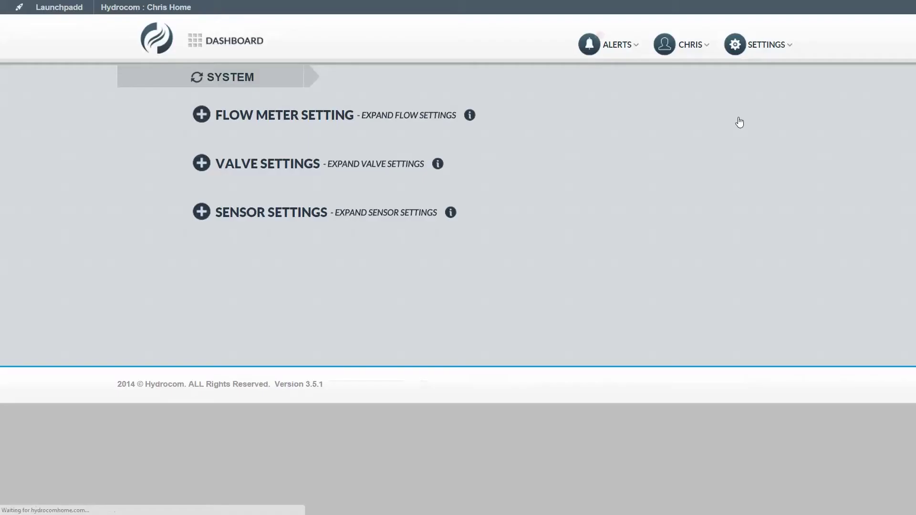
{"action": "left_click", "coordinate": [248, 166]}
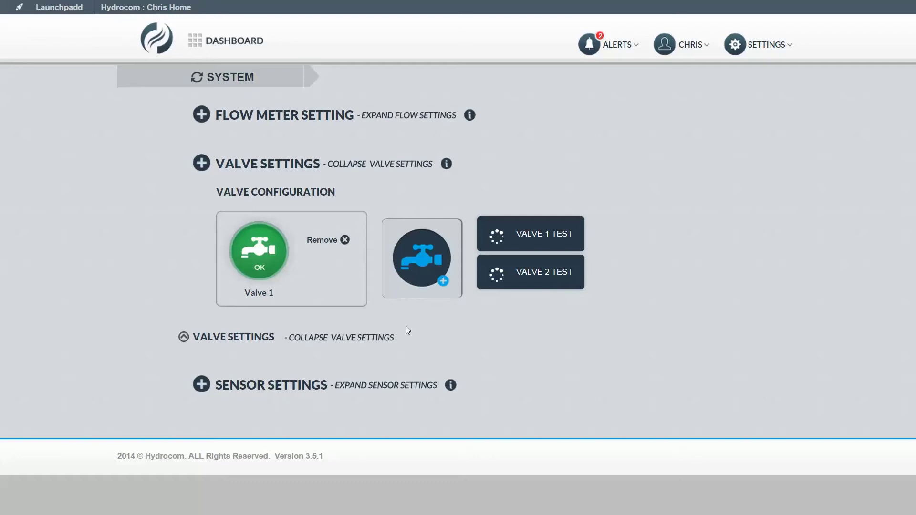
Expand the sensor settings, review the Water Room sensor's configuration, cancel without changes, and return to the dashboard
{"action": "left_click", "coordinate": [251, 385]}
{"action": "scroll", "coordinate": [155, 324], "scroll_direction": "down", "scroll_amount": 5}
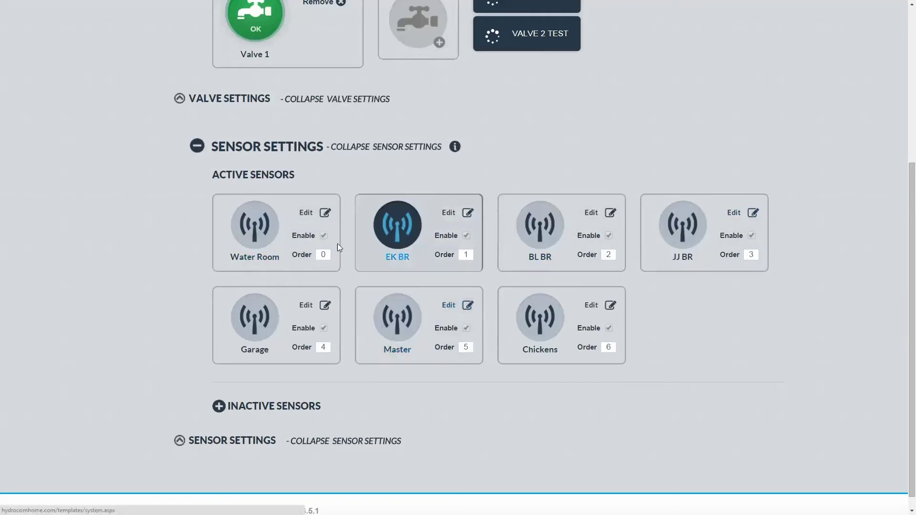
{"action": "left_click", "coordinate": [306, 213]}
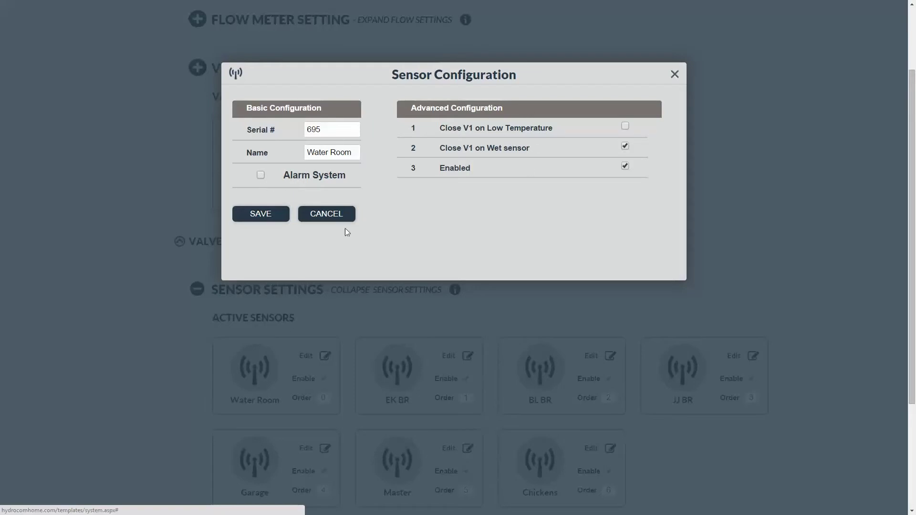
{"action": "left_click", "coordinate": [310, 214]}
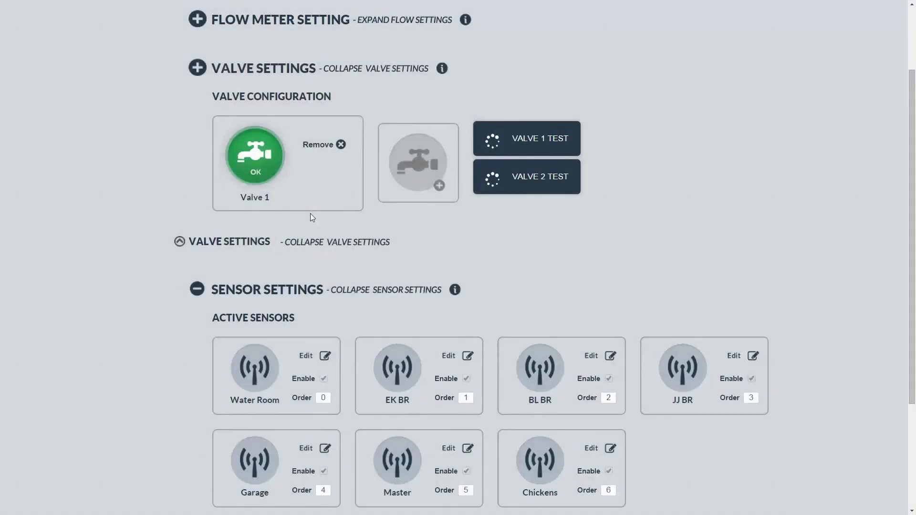
{"action": "left_click", "coordinate": [243, 44]}
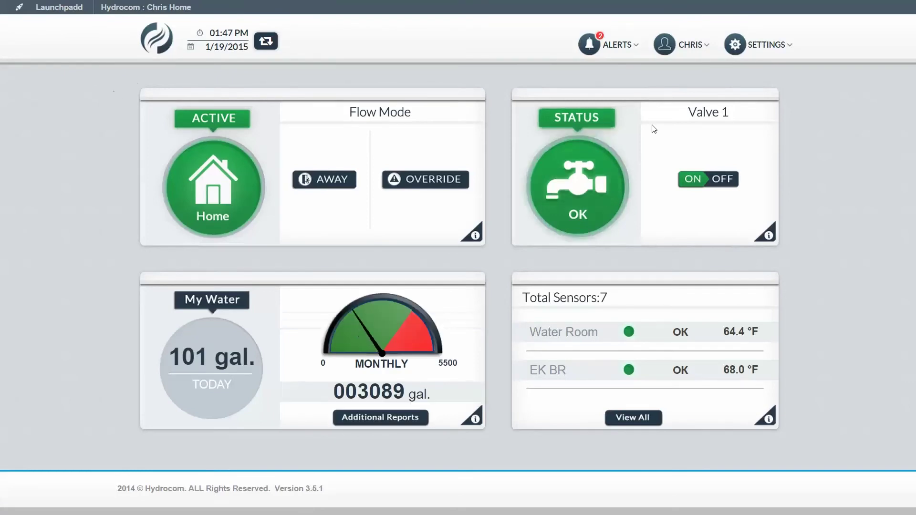
Open the alert settings and save the advanced general alerts with only "Unit was reset" active
{"action": "left_click", "coordinate": [773, 46]}
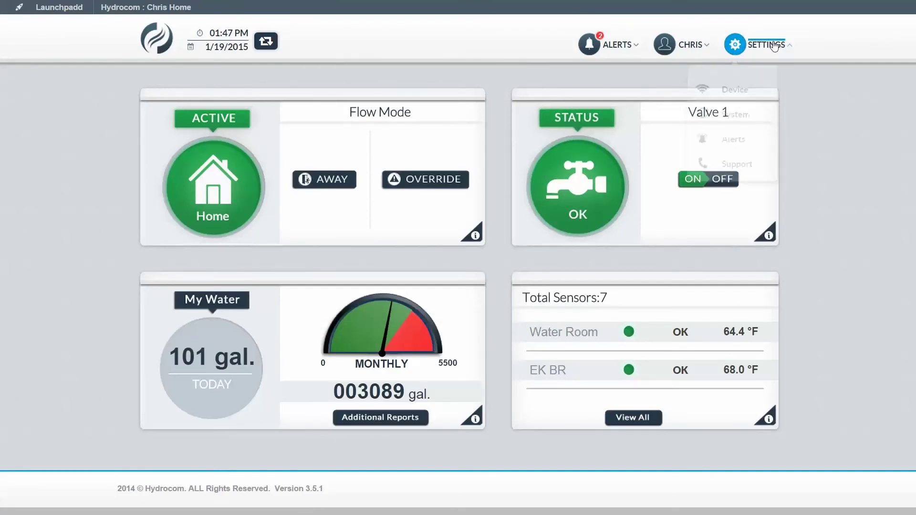
{"action": "left_click", "coordinate": [735, 139]}
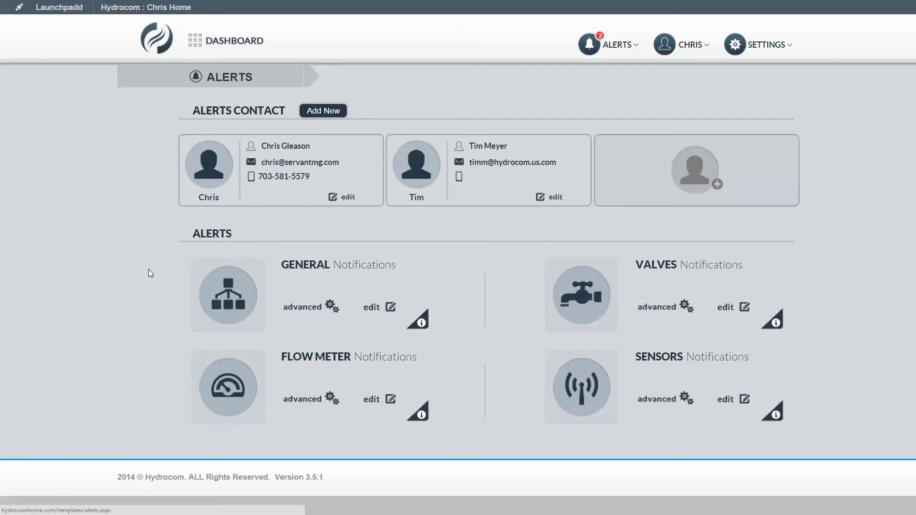
{"action": "left_click", "coordinate": [294, 310]}
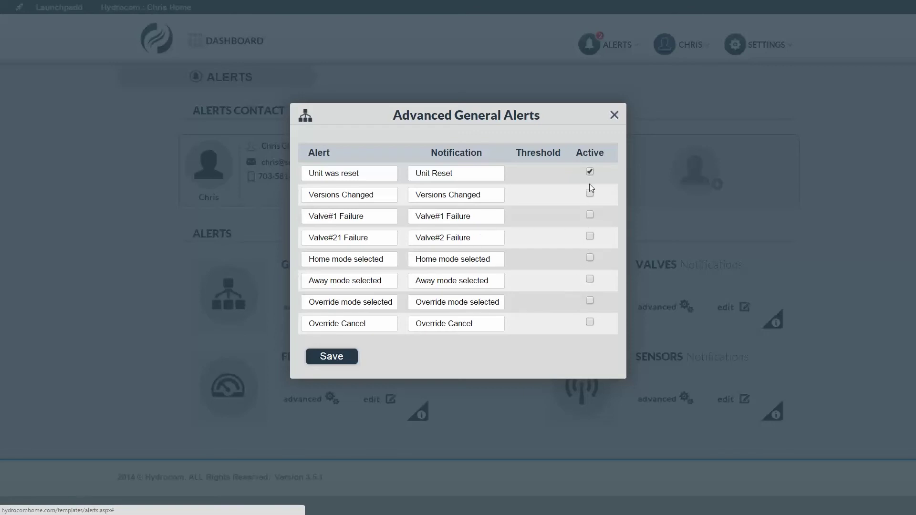
{"action": "left_click", "coordinate": [322, 360]}
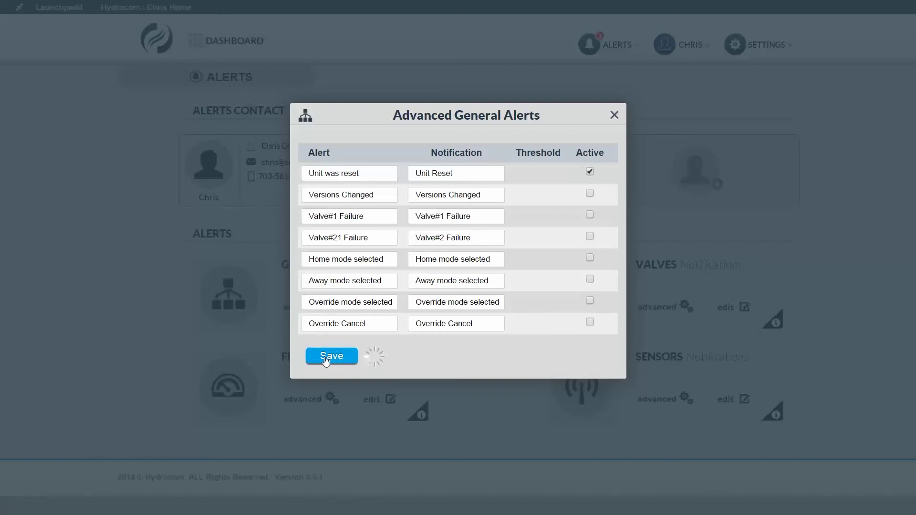
{"action": "left_click", "coordinate": [613, 115]}
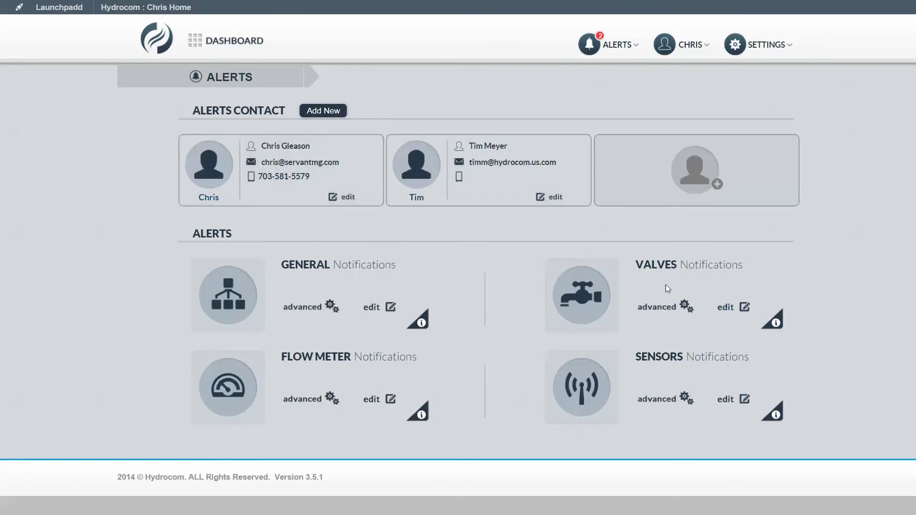
Review the advanced valve alerts, close them, and show the list of current alerts
{"action": "left_click", "coordinate": [657, 308]}
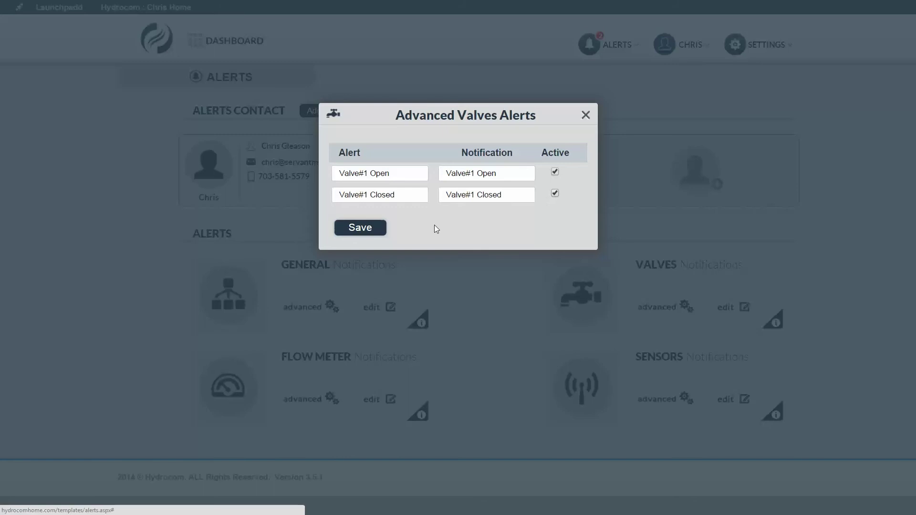
{"action": "left_click", "coordinate": [585, 115]}
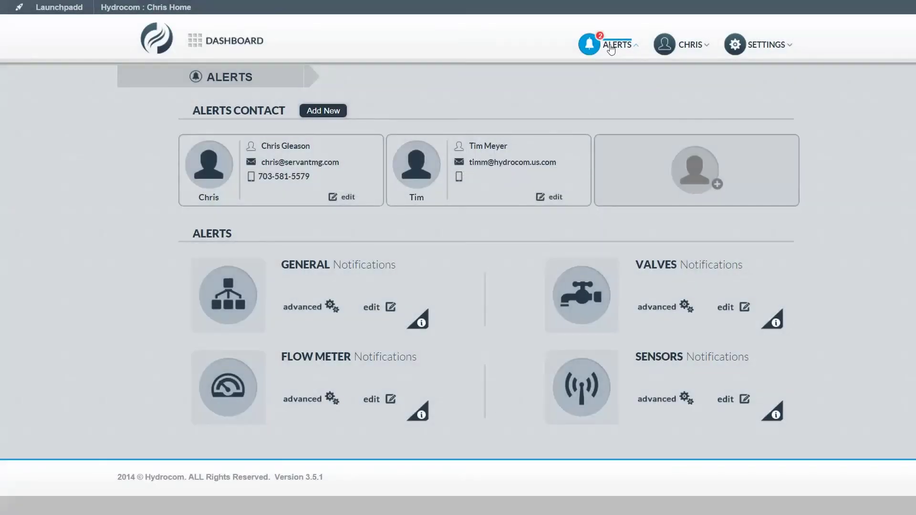
{"action": "left_click", "coordinate": [615, 46]}
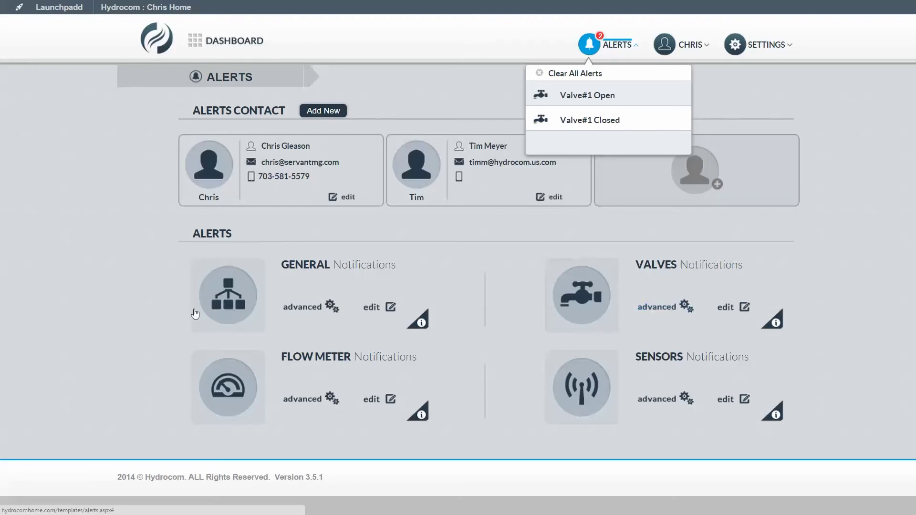
Review the advanced flow meter alerts and the per-sensor advanced alerts, and return to the dashboard
{"action": "left_click", "coordinate": [304, 404]}
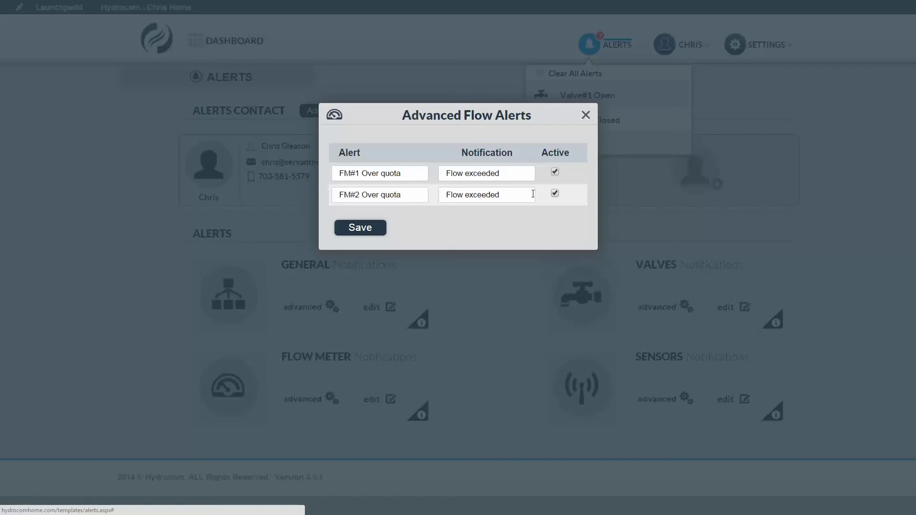
{"action": "left_click", "coordinate": [585, 115]}
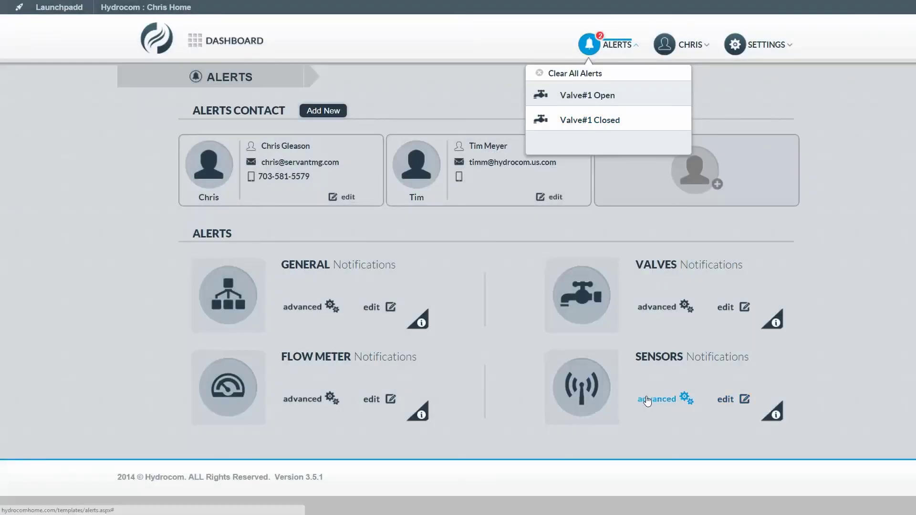
{"action": "left_click", "coordinate": [651, 400]}
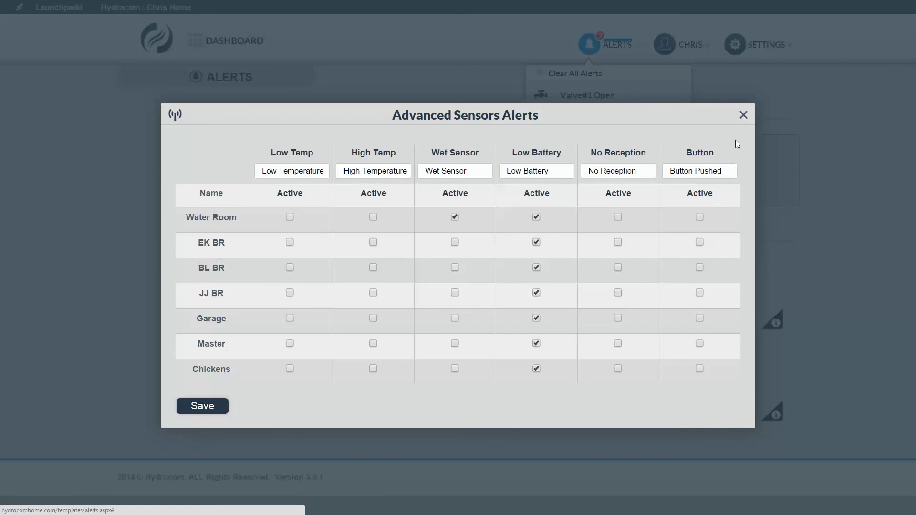
{"action": "left_click", "coordinate": [743, 116]}
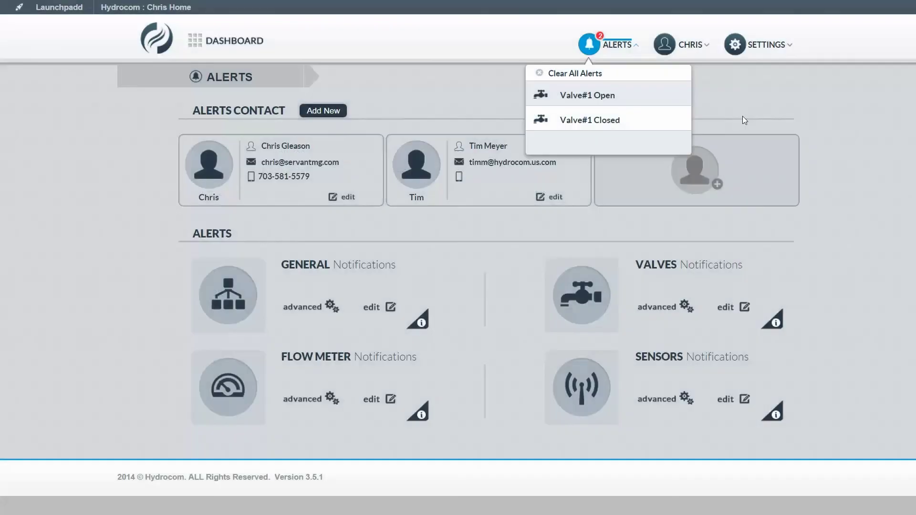
{"action": "left_click", "coordinate": [255, 45]}
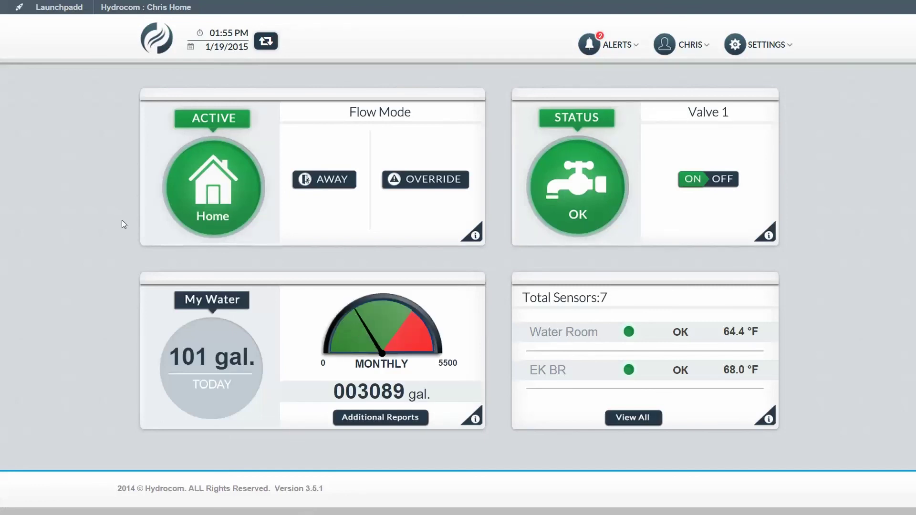